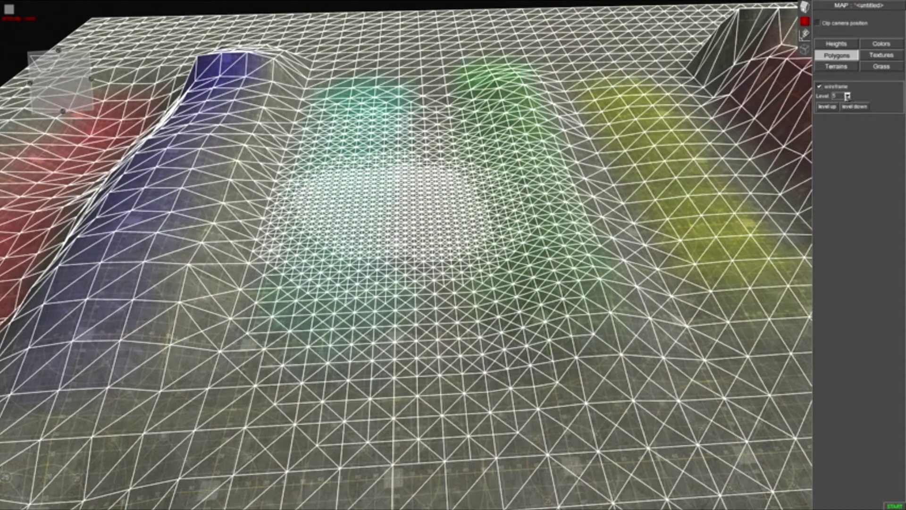
Switch to terrain type editing and examine the ground type overlay across the coloured strips.
left_click(836, 66)
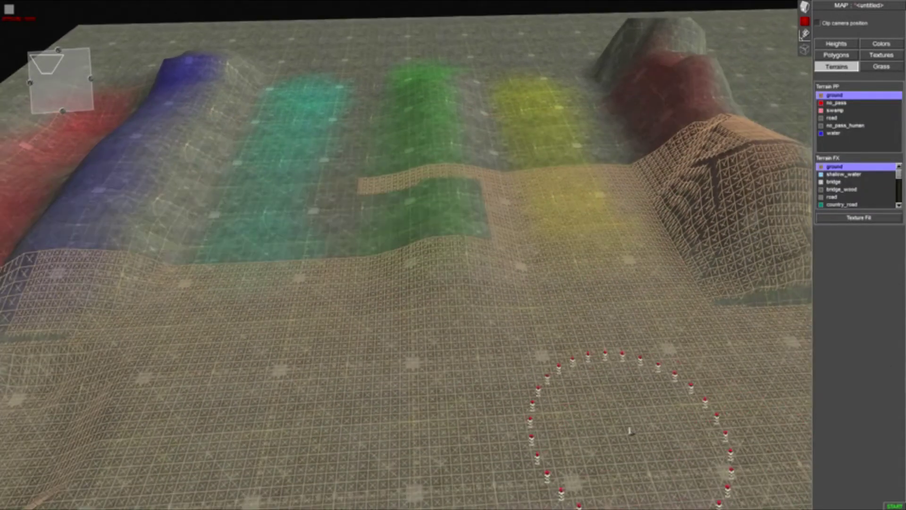
scroll(567, 443, "down", 2)
scroll(324, 425, "up", 1)
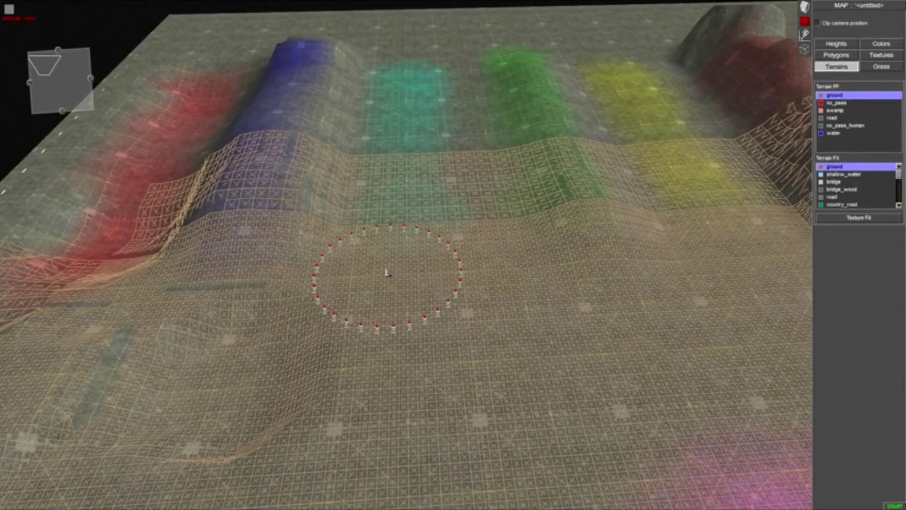
middle_click_drag(387, 272, 544, 241)
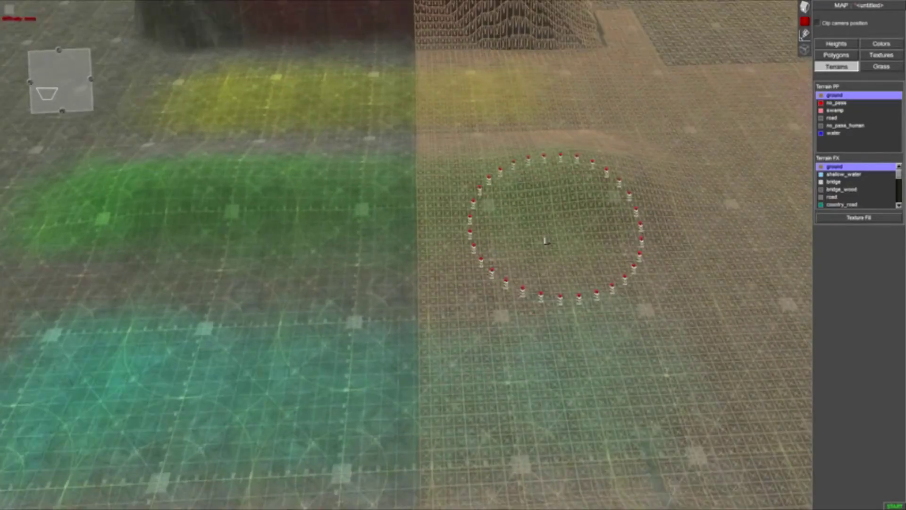
key("Up")
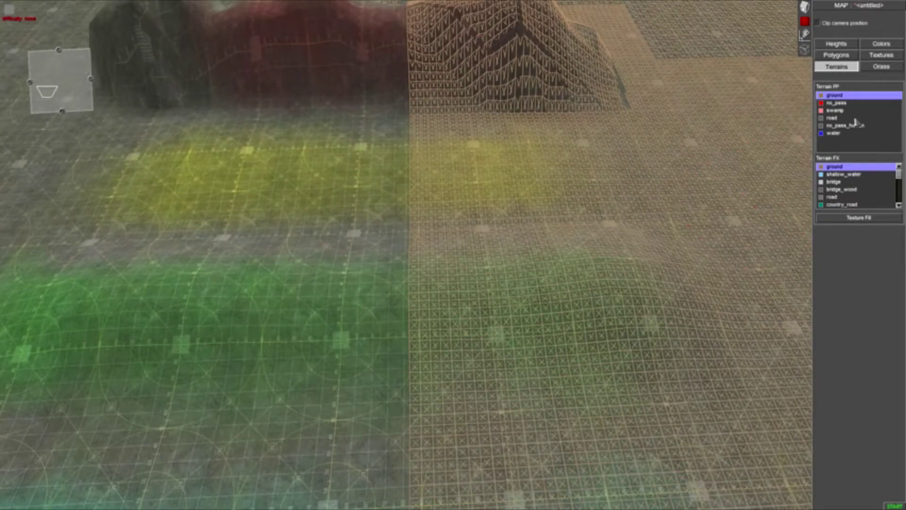
mouse_move(528, 226)
middle_mouse_down()
mouse_move(587, 152)
mouse_move(611, 170)
mouse_move(555, 218)
mouse_move(589, 253)
middle_mouse_up()
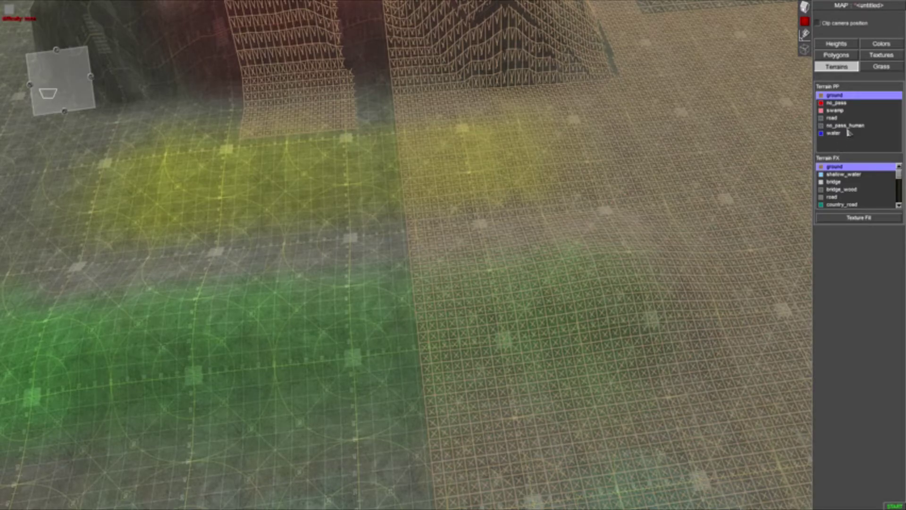
Select the water terrain type and examine the terrain grid around the blue ridge and the red depression.
left_click(844, 134)
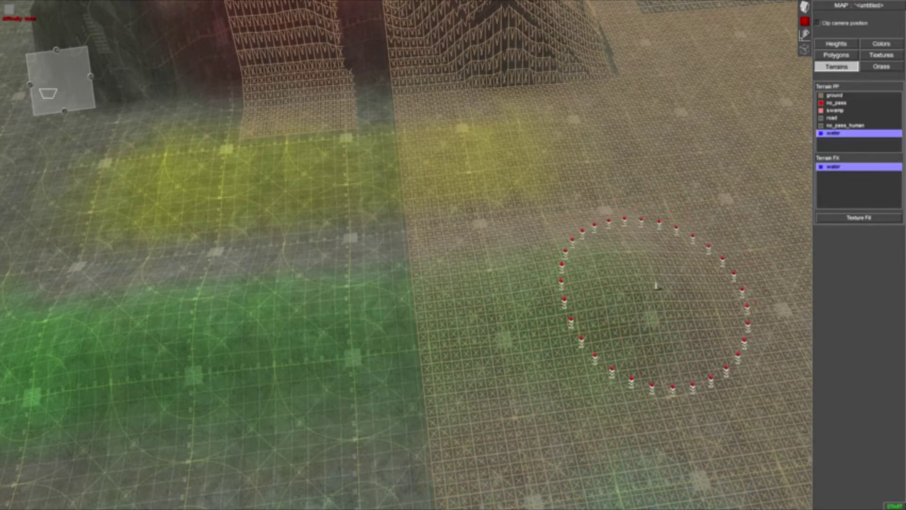
mouse_move(486, 506)
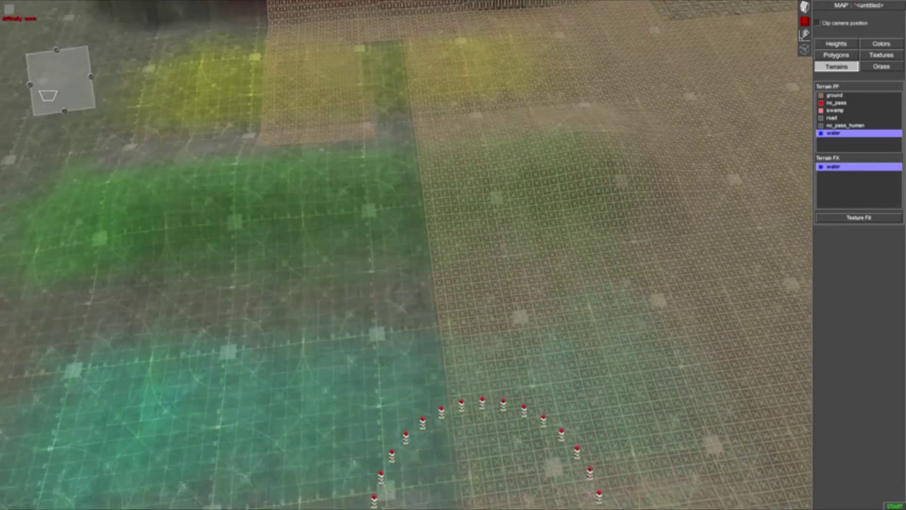
middle_click_drag(501, 267, 406, 240)
mouse_move(407, 241)
left_mouse_down()
mouse_move(423, 243)
mouse_move(421, 259)
left_mouse_up()
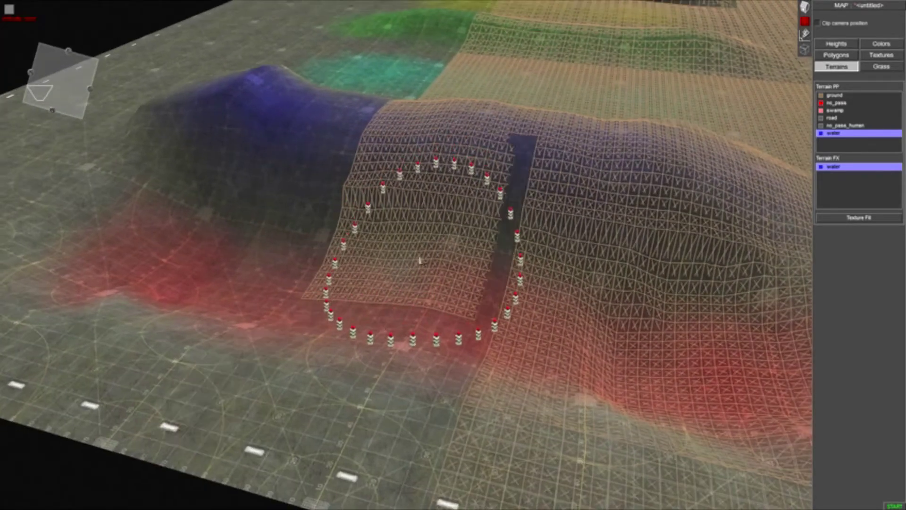
middle_click_drag(420, 259, 457, 259)
middle_click_drag(572, 285, 588, 233)
left_click_drag(588, 233, 587, 269)
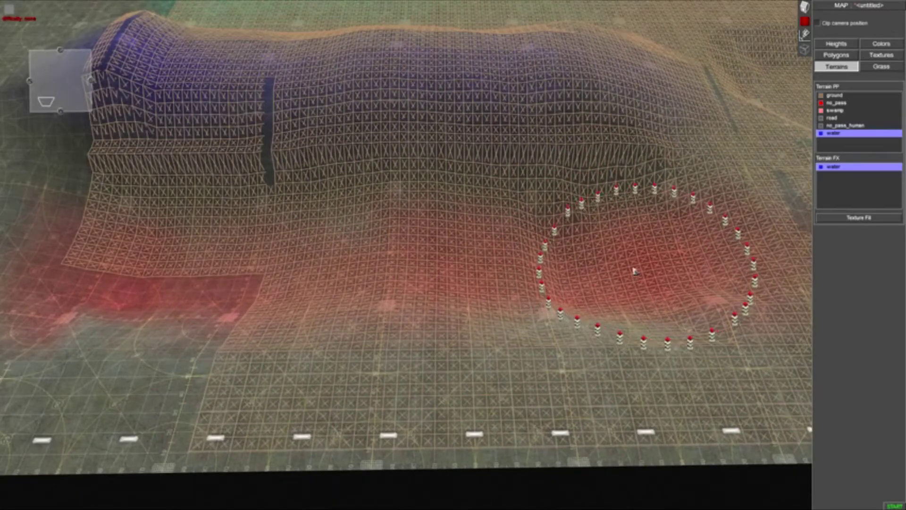
mouse_move(593, 264)
left_mouse_down()
mouse_move(573, 283)
mouse_move(120, 265)
mouse_move(148, 232)
mouse_move(273, 253)
mouse_move(581, 253)
mouse_move(641, 291)
mouse_move(595, 302)
left_mouse_up()
mouse_move(593, 302)
middle_mouse_down()
mouse_move(579, 242)
mouse_move(679, 204)
mouse_move(546, 273)
mouse_move(381, 287)
mouse_move(472, 212)
mouse_move(576, 86)
middle_mouse_up()
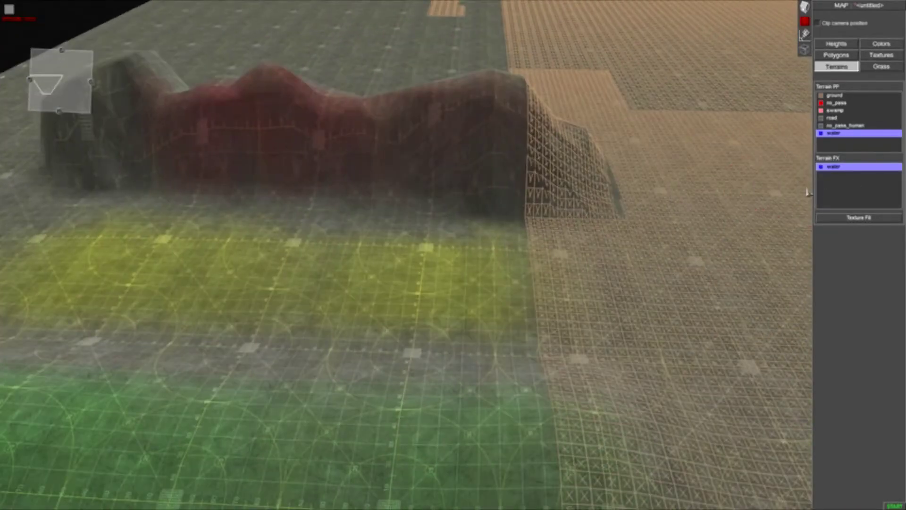
Select the ground terrain type again and look back over the strips and the hill.
middle_click_drag(806, 191, 859, 195)
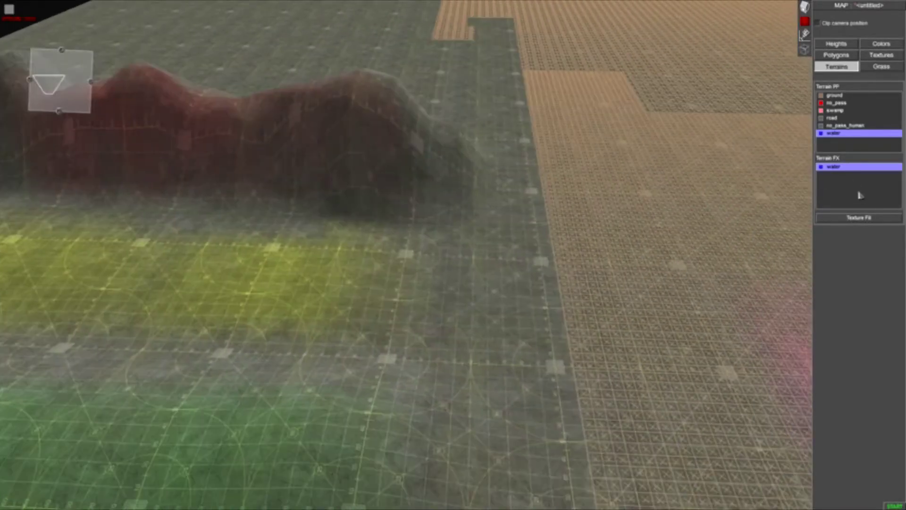
left_click(857, 95)
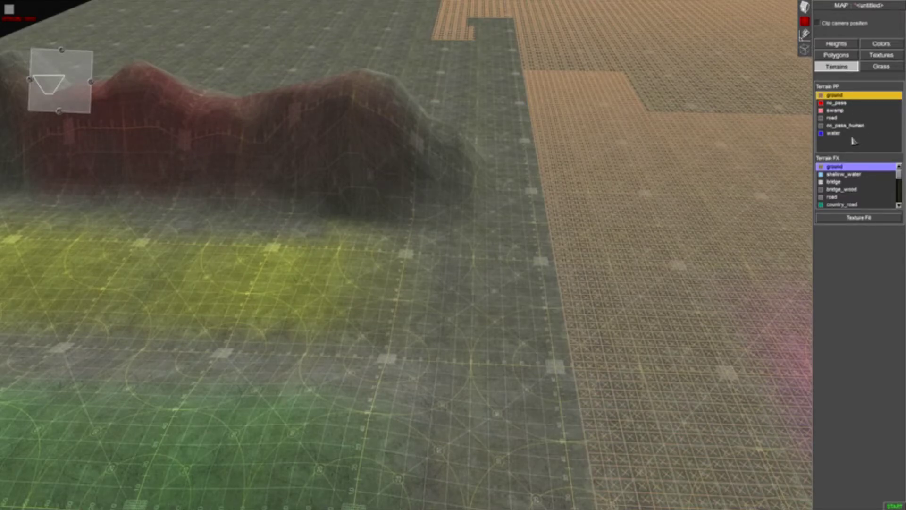
mouse_move(780, 135)
left_mouse_down()
mouse_move(424, 138)
mouse_move(28, 331)
left_mouse_up()
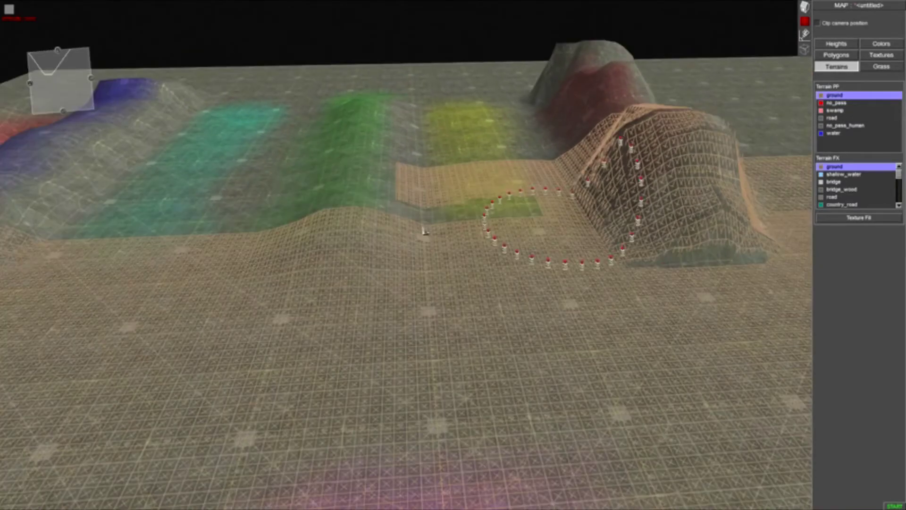
Switch to texture editing and set the base layer's texture to gramma_02a from the grass folder.
left_click(880, 56)
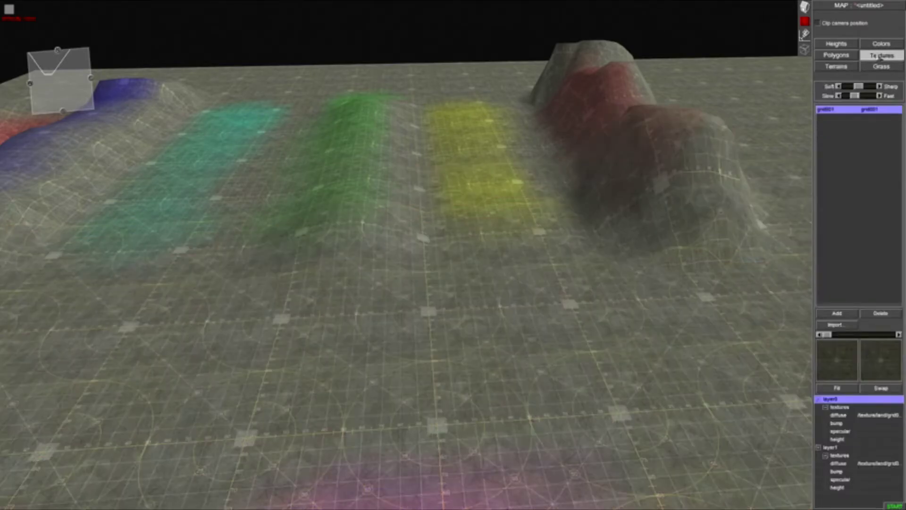
key("s")
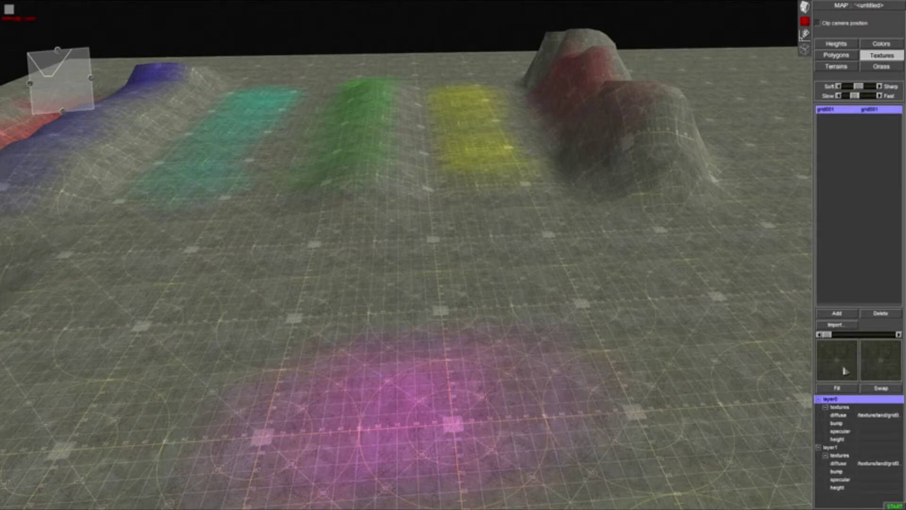
key("a")
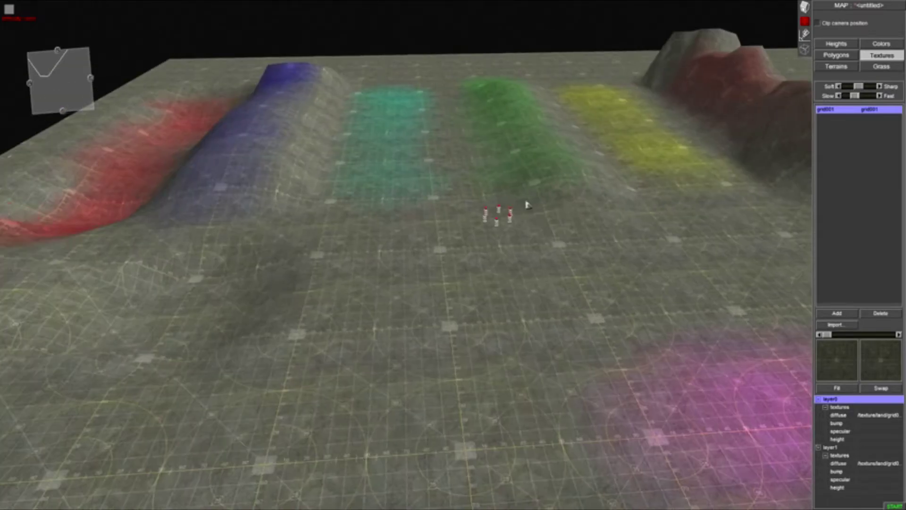
left_click(835, 362)
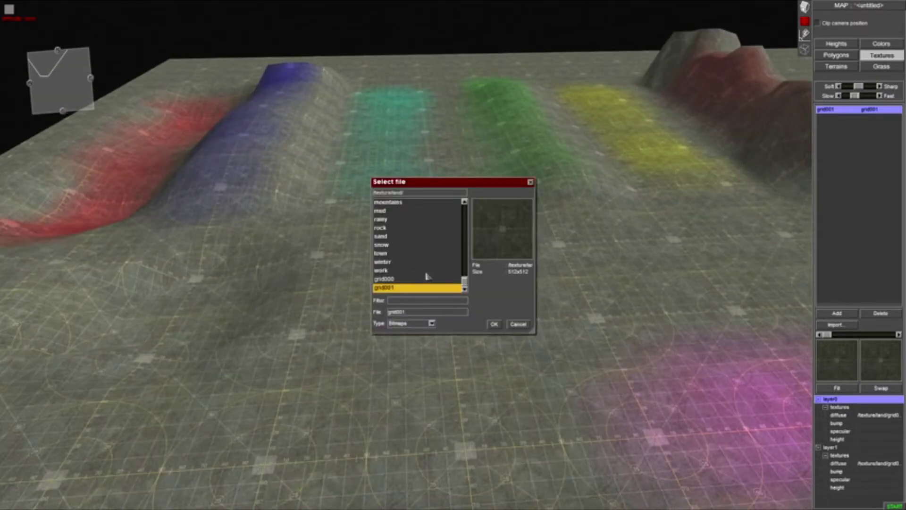
scroll(411, 222, "up", 2)
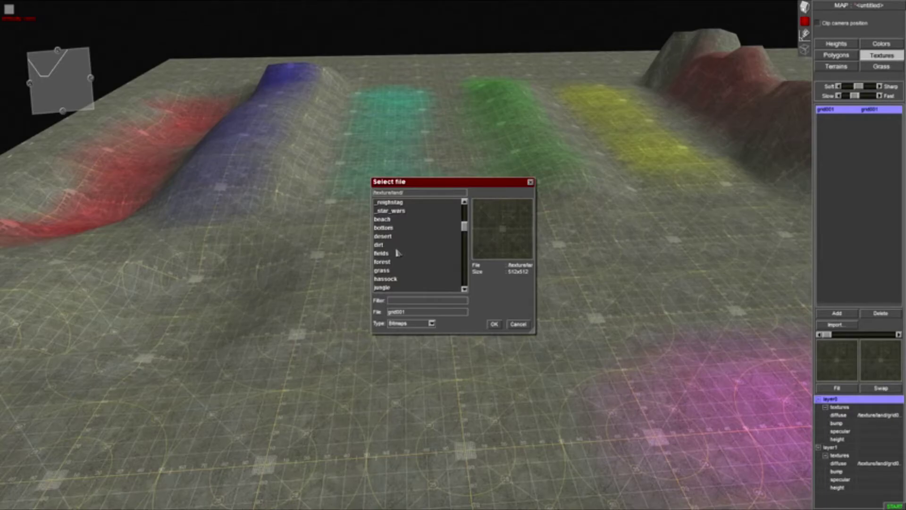
double_click(399, 270)
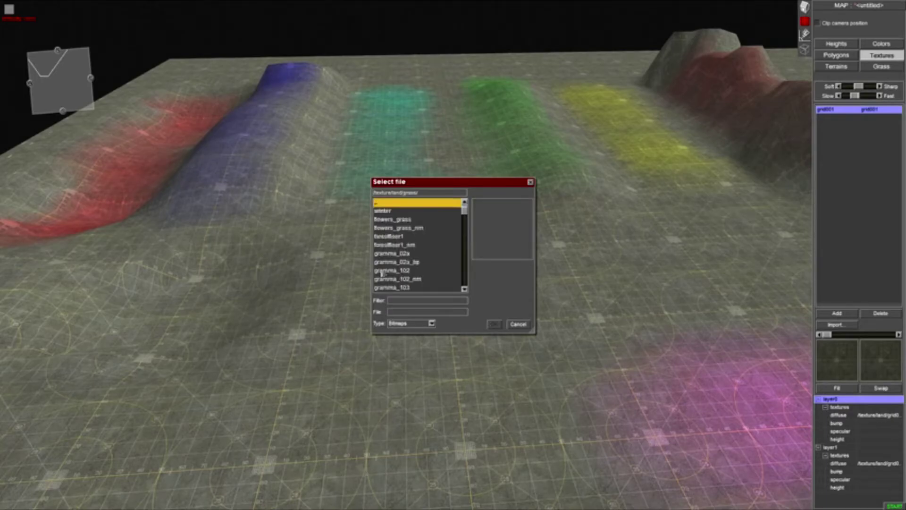
left_click(404, 227)
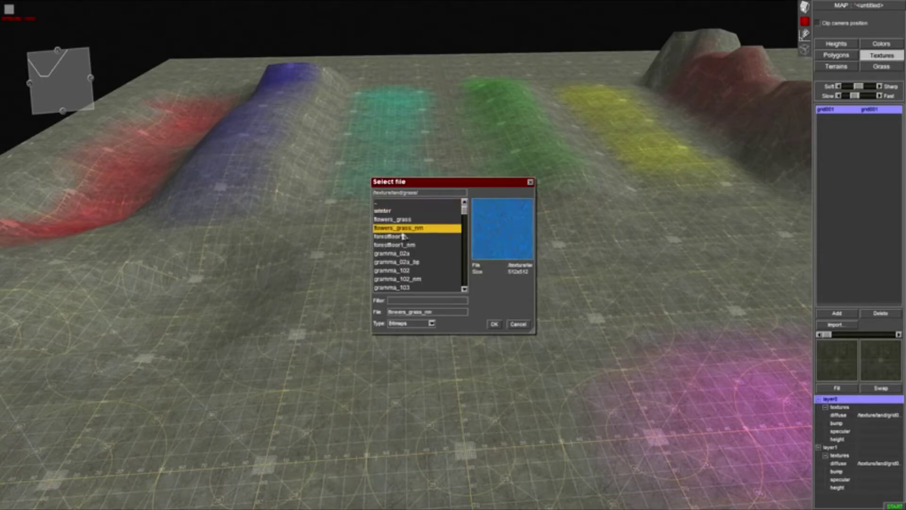
left_click(402, 236)
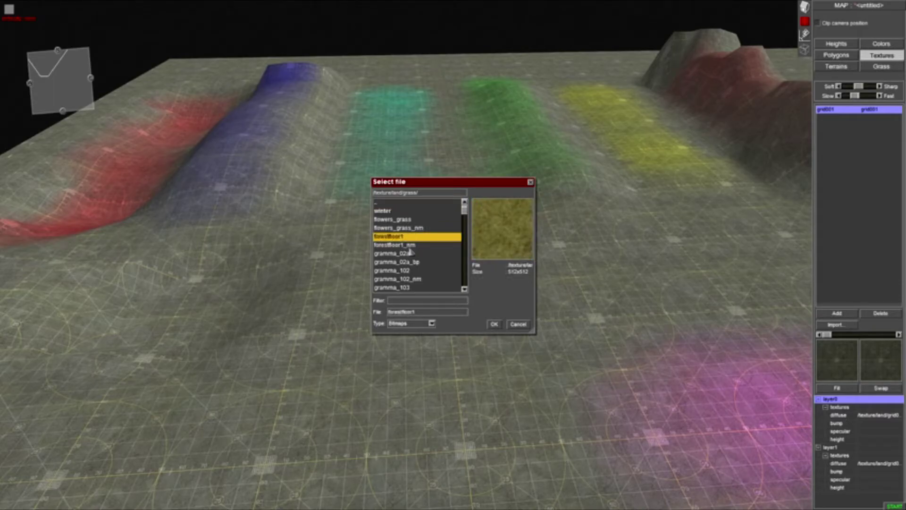
left_click(410, 254)
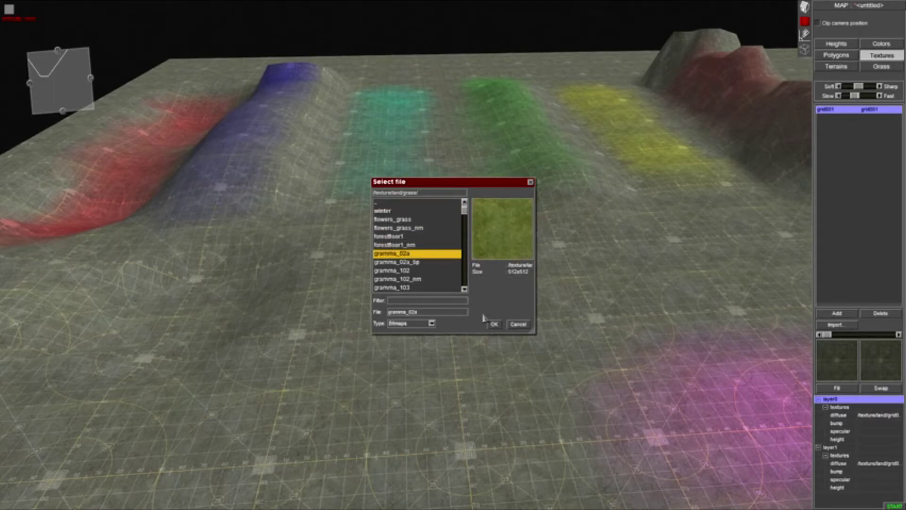
left_click(496, 326)
Set the second layer's texture to clay_1a from the dirt folder.
scroll(415, 261, "down", 2)
middle_click_drag(414, 260, 661, 283)
left_click(875, 362)
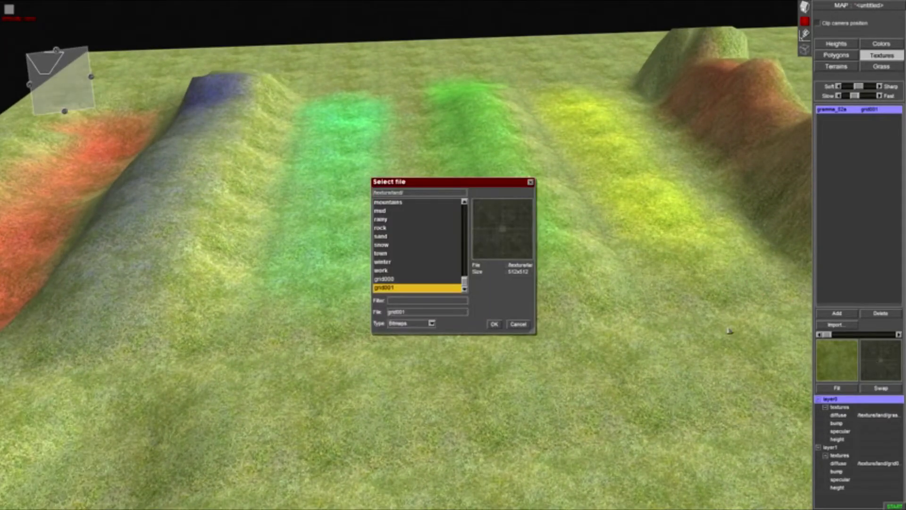
scroll(414, 269, "up", 2)
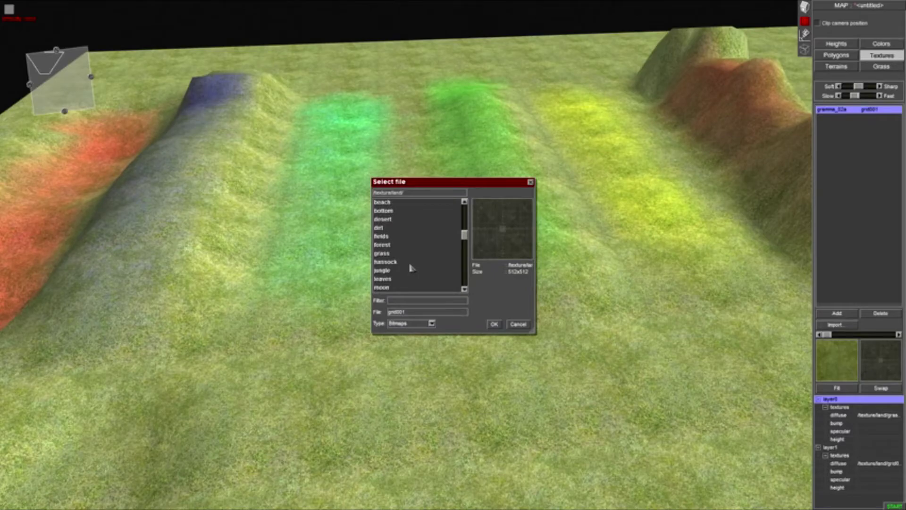
double_click(395, 229)
left_click(405, 229)
left_click(404, 221)
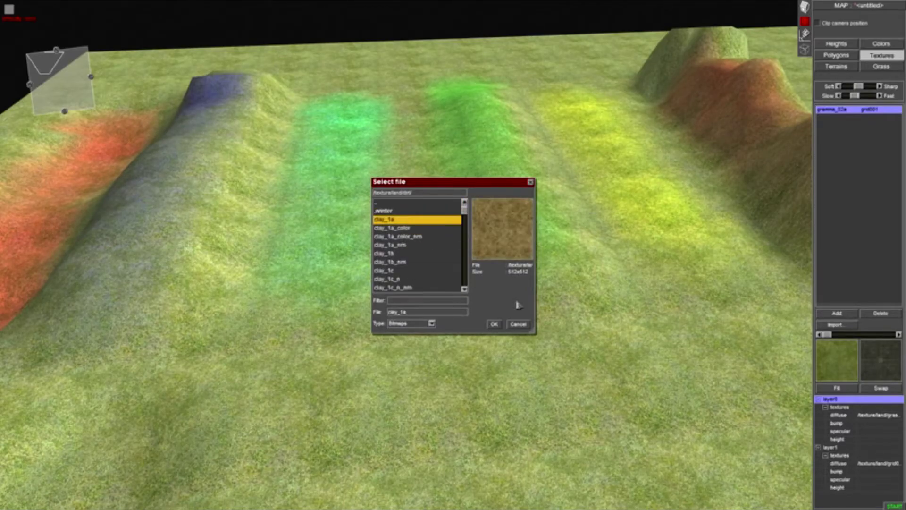
left_click(494, 324)
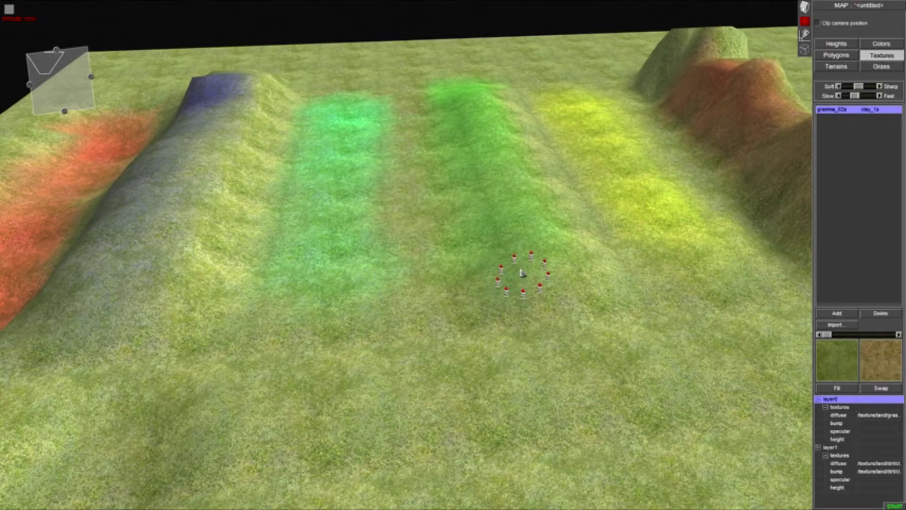
Enlarge the brush and paint the clay texture along the green ridge.
scroll(604, 254, "up", 5)
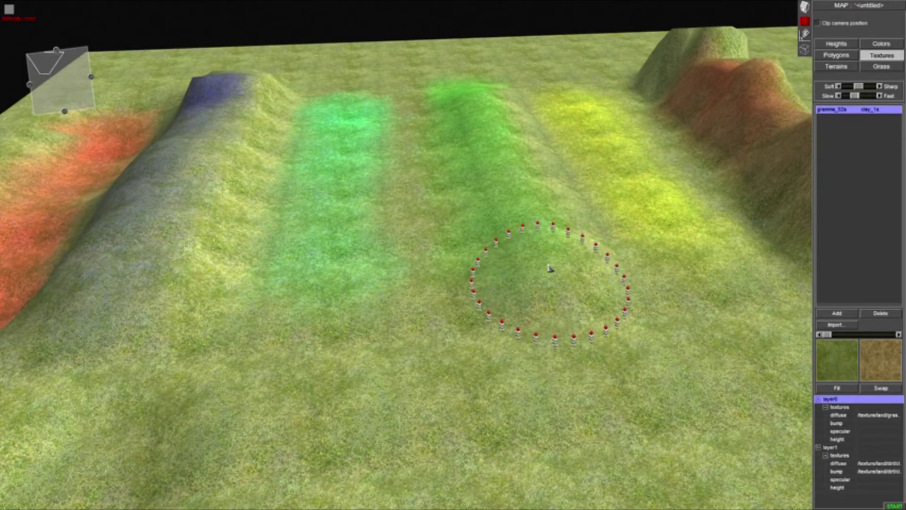
mouse_move(542, 265)
left_mouse_down()
mouse_move(489, 122)
mouse_move(522, 274)
mouse_move(530, 203)
mouse_move(496, 118)
left_mouse_up()
Replace the second layer's texture with clay_1b from the dirt folder.
left_click(874, 360)
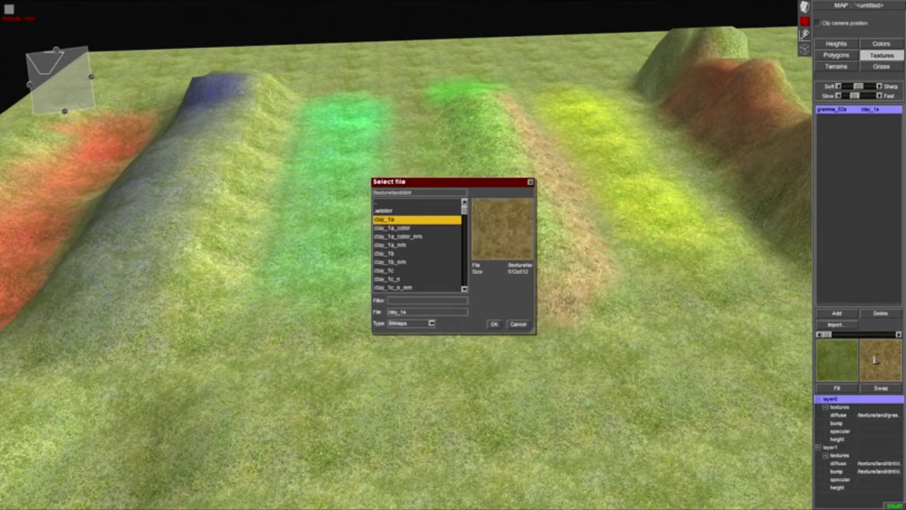
key("Down")
key("Down")
key("Down")
key("Down")
key("Down")
key("Up")
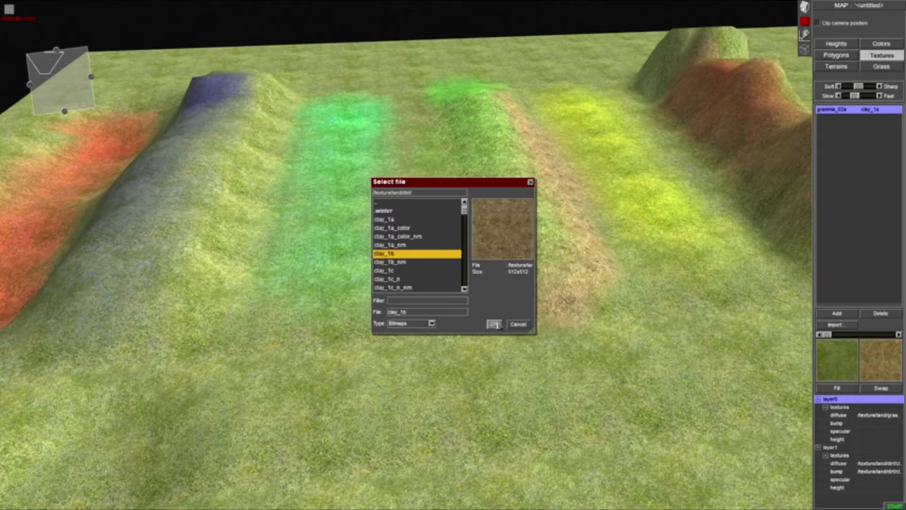
left_click(498, 325)
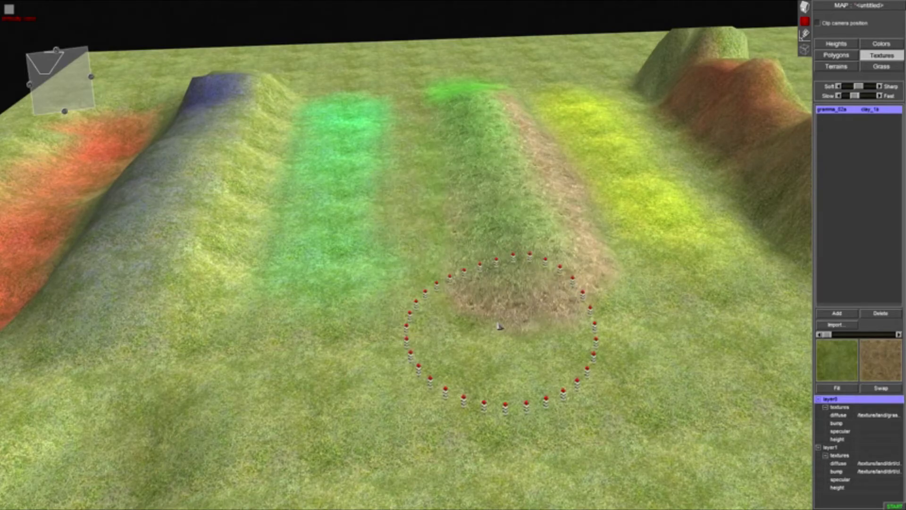
Paint the clay_1b texture over the blue ridge and along the near side of the green ridge.
middle_click_drag(482, 313, 702, 345)
middle_click_drag(517, 474, 525, 482)
mouse_move(524, 482)
right_mouse_down()
mouse_move(499, 319)
mouse_move(522, 414)
right_mouse_up()
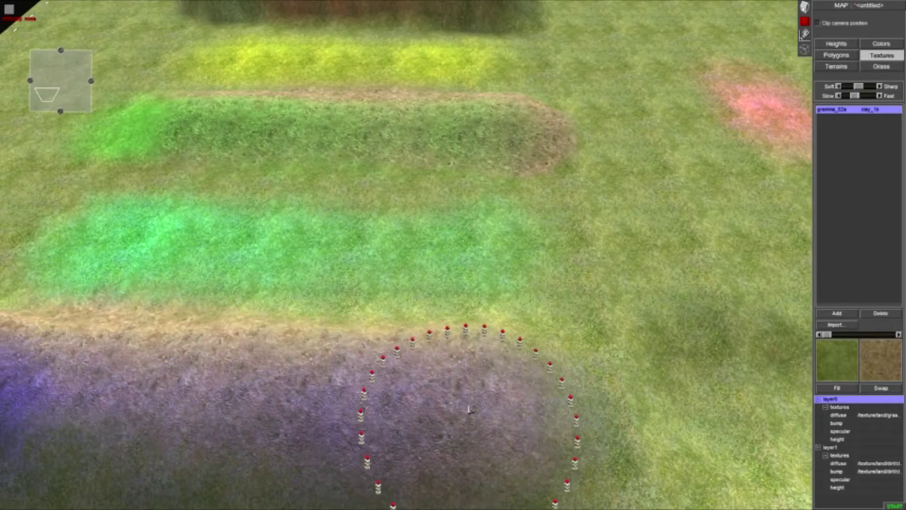
scroll(257, 274, "up", 2)
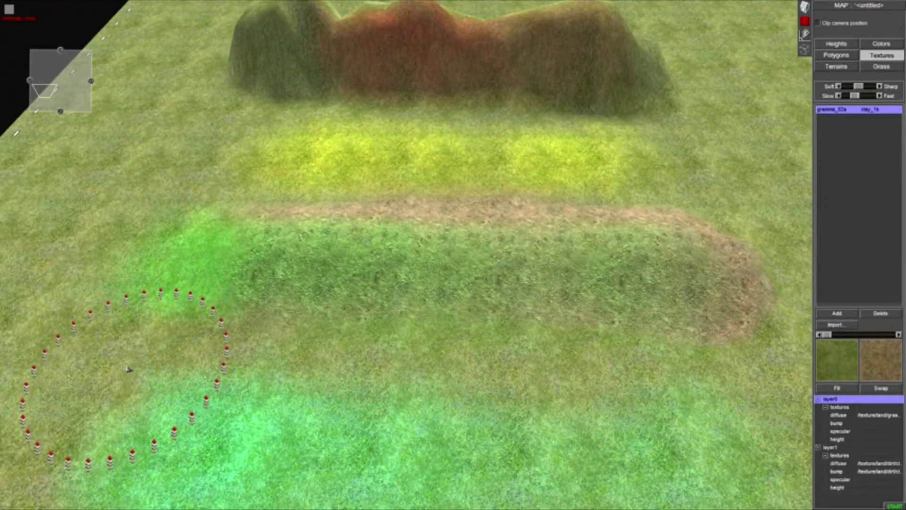
mouse_move(215, 253)
left_mouse_down()
mouse_move(263, 257)
mouse_move(349, 223)
mouse_move(451, 241)
mouse_move(588, 298)
mouse_move(616, 242)
mouse_move(703, 297)
mouse_move(692, 304)
mouse_move(475, 209)
mouse_move(673, 267)
mouse_move(222, 250)
mouse_move(698, 276)
mouse_move(415, 264)
mouse_move(597, 273)
left_mouse_up()
middle_click_drag(598, 272, 283, 196)
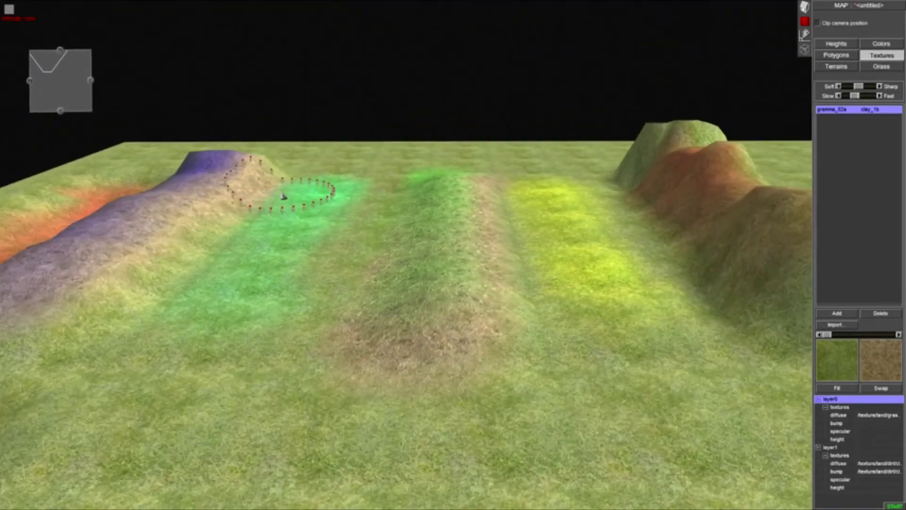
Switch to grass placement and paint the grass_1 pattern along the strip between the green ridge and the turquoise patch.
scroll(283, 196, "down", 5)
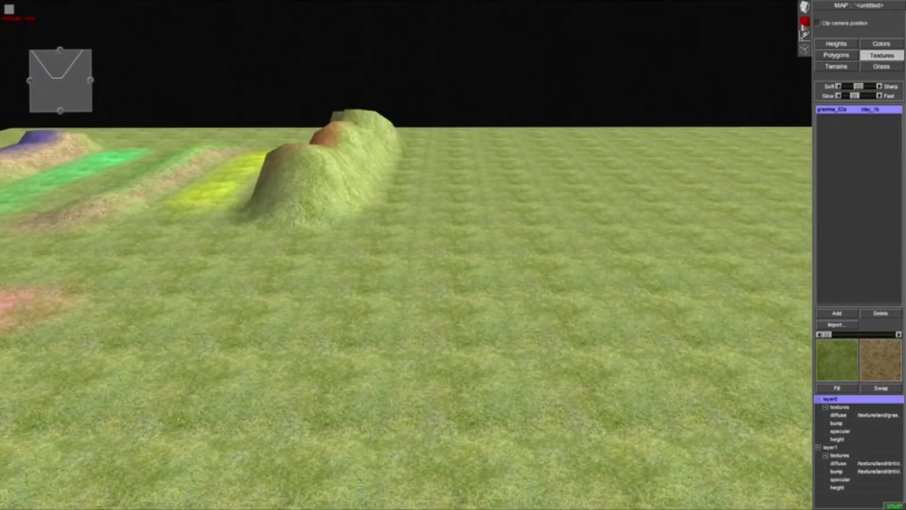
left_click(881, 67)
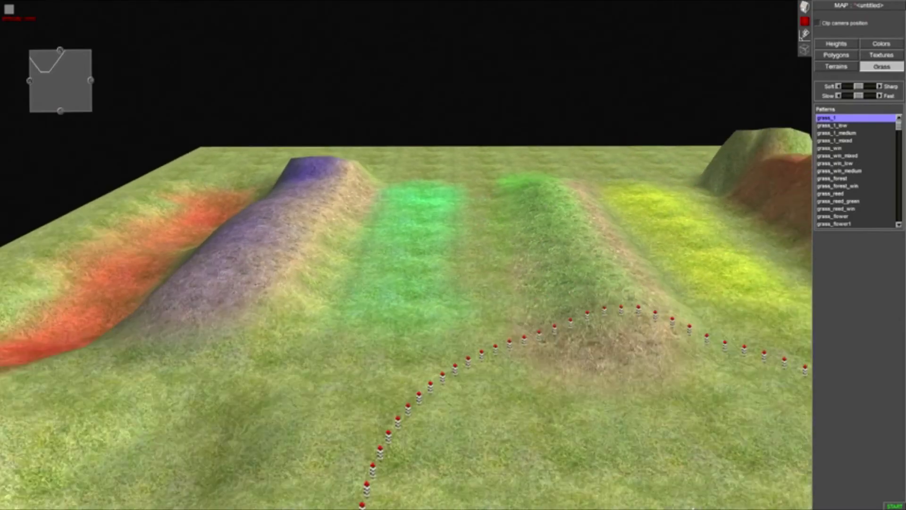
mouse_move(689, 500)
middle_mouse_down()
mouse_move(641, 334)
mouse_move(608, 336)
middle_mouse_up()
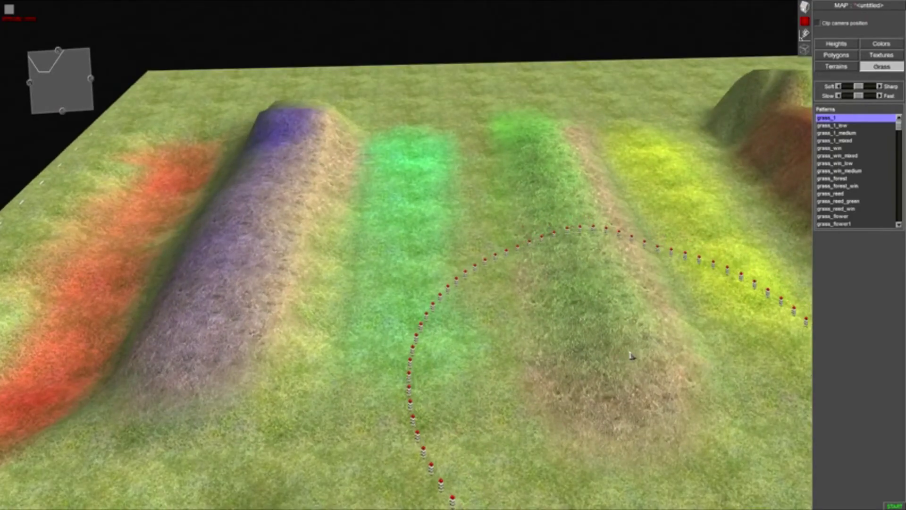
middle_click_drag(531, 311, 657, 280)
mouse_move(512, 247)
middle_mouse_down()
mouse_move(571, 239)
mouse_move(570, 296)
middle_mouse_up()
scroll(607, 254, "down", 5)
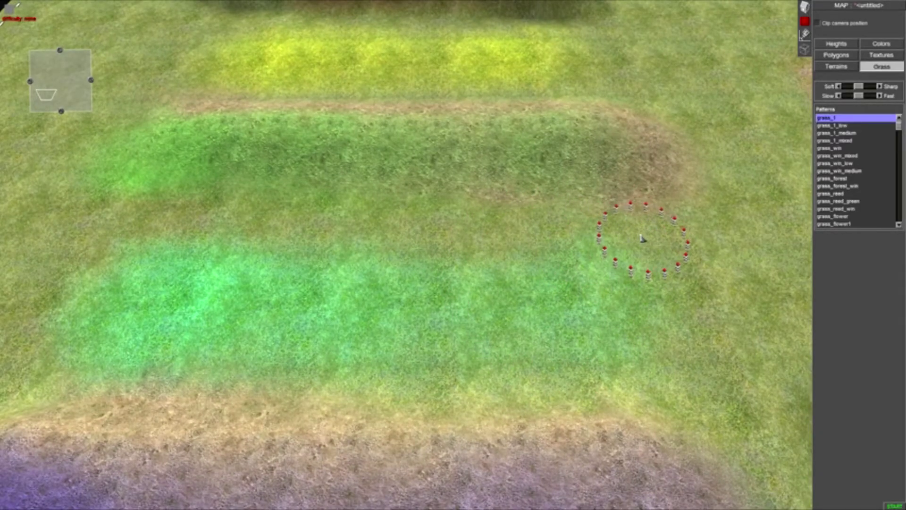
mouse_move(603, 235)
left_mouse_down()
mouse_move(647, 239)
mouse_move(453, 226)
mouse_move(314, 238)
left_mouse_up()
middle_click_drag(314, 238, 527, 121)
scroll(396, 338, "down", 5)
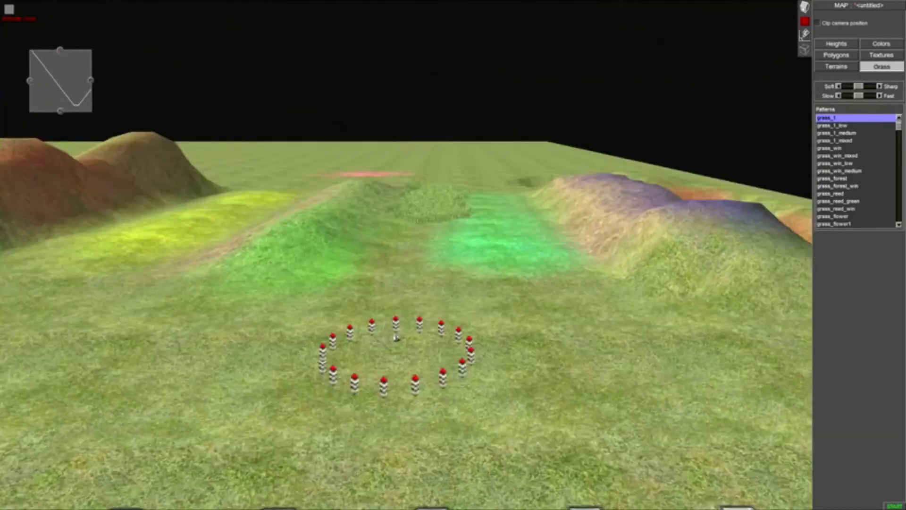
Extend the grass_1 cover around the green ridge and out to the ground beside the blue ridge and red strip.
mouse_move(445, 200)
left_mouse_down()
mouse_move(411, 299)
mouse_move(178, 329)
mouse_move(203, 219)
mouse_move(315, 133)
left_mouse_up()
mouse_move(425, 191)
left_mouse_down()
mouse_move(487, 335)
mouse_move(701, 360)
mouse_move(688, 309)
left_mouse_up()
key("Right")
mouse_move(641, 348)
left_mouse_down()
mouse_move(464, 328)
mouse_move(701, 352)
mouse_move(752, 291)
mouse_move(684, 202)
mouse_move(622, 150)
left_mouse_up()
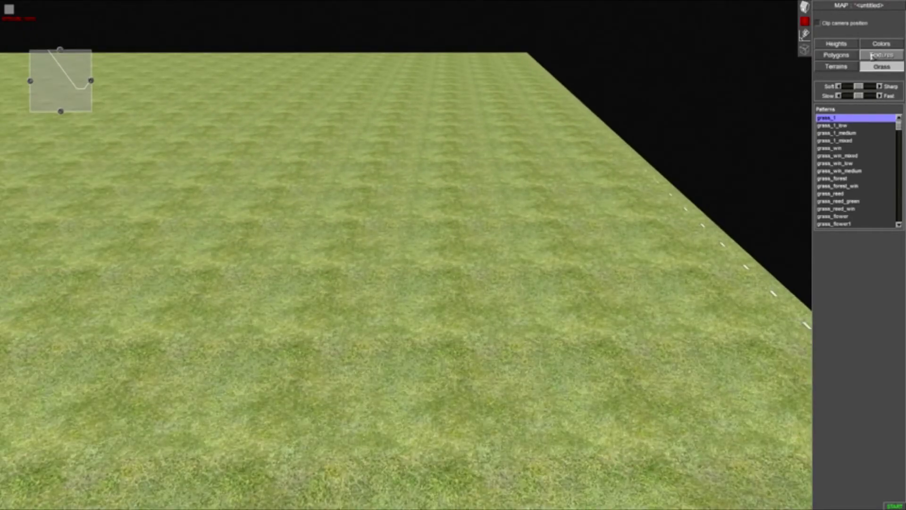
mouse_move(736, 90)
middle_mouse_down()
mouse_move(369, 125)
mouse_move(163, 24)
middle_mouse_up()
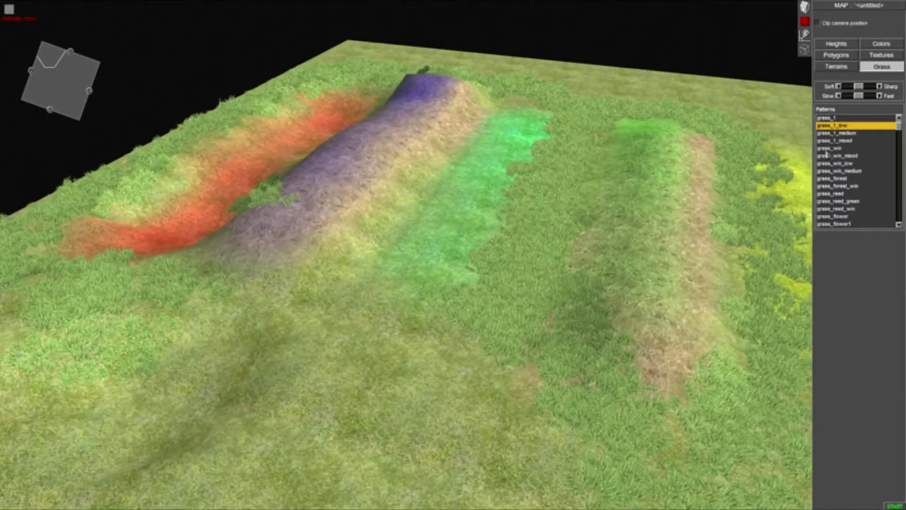
Paint the grass_1_medium and grass_1_mixed patterns between the green ridge and the yellow strip.
left_click(836, 133)
mouse_move(526, 304)
left_mouse_down()
mouse_move(587, 314)
mouse_move(639, 174)
mouse_move(661, 165)
left_mouse_up()
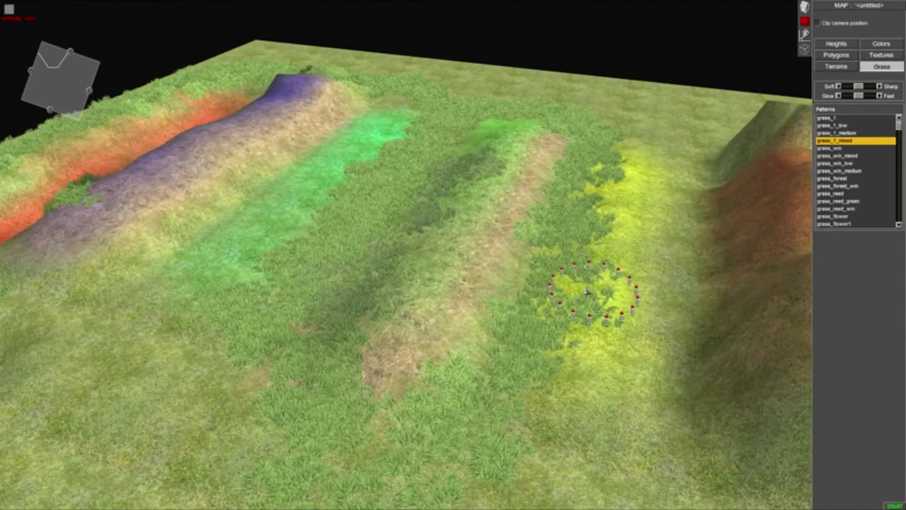
mouse_move(598, 293)
left_mouse_down()
mouse_move(506, 402)
mouse_move(393, 391)
left_mouse_up()
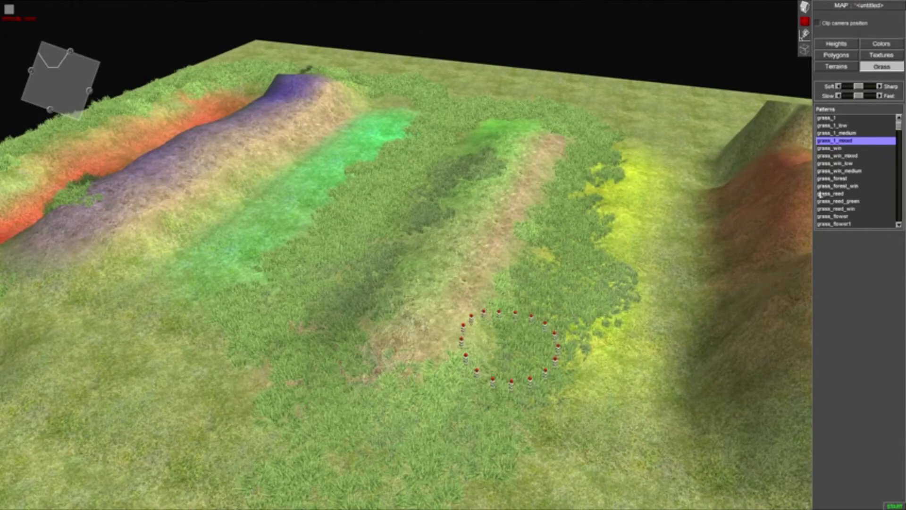
Paint the winter patterns grass_win and grass_win_mixed over the grass around the green ridge.
left_click(831, 148)
mouse_move(552, 283)
left_mouse_down()
mouse_move(537, 262)
mouse_move(406, 203)
mouse_move(222, 347)
left_mouse_up()
mouse_move(530, 235)
right_mouse_down()
mouse_move(431, 186)
mouse_move(360, 237)
mouse_move(59, 278)
mouse_move(400, 316)
mouse_move(409, 306)
right_mouse_up()
left_click(852, 156)
mouse_move(377, 189)
left_mouse_down()
mouse_move(303, 202)
mouse_move(445, 233)
mouse_move(491, 184)
left_mouse_up()
middle_click_drag(489, 182, 836, 183)
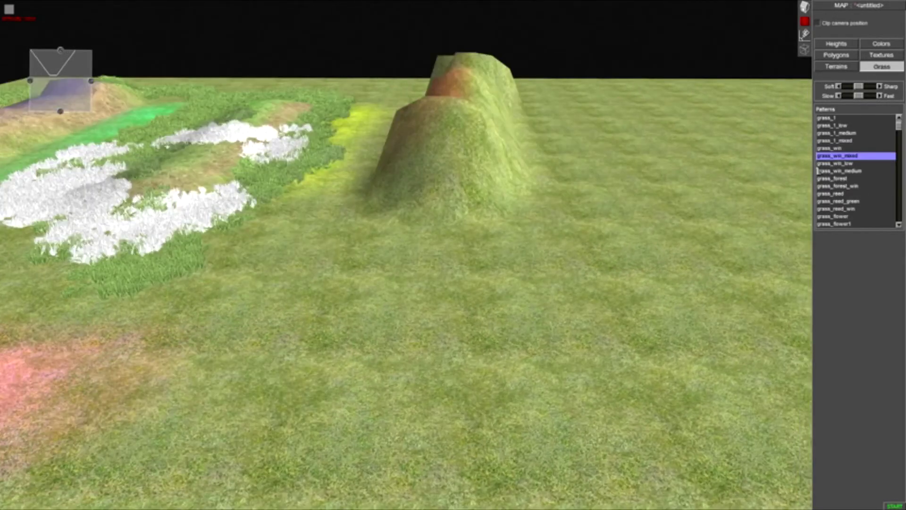
Set the brush to its sharpest and fastest settings and paint a grass_1 patch on the flat ground in front of the brown ridge.
left_click(828, 118)
scroll(433, 24, "up", 3)
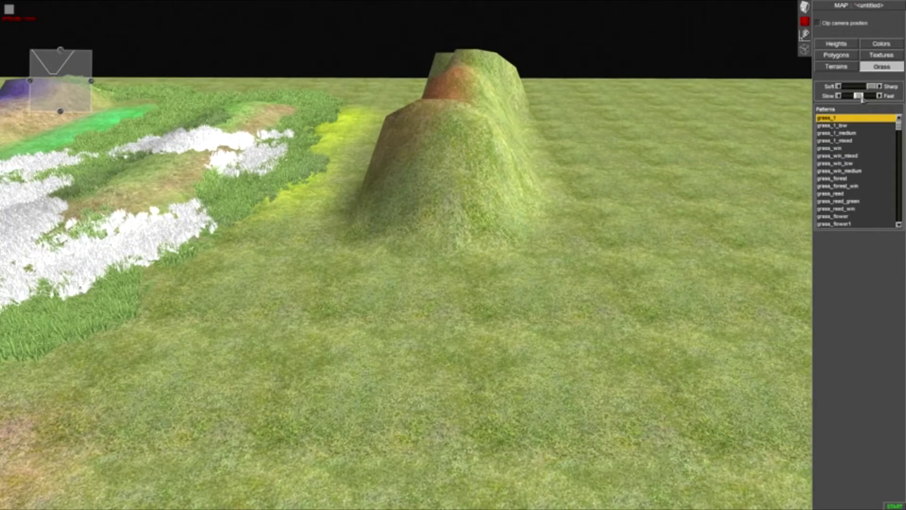
left_click_drag(862, 99, 873, 95)
mouse_move(544, 305)
left_mouse_down()
mouse_move(265, 372)
mouse_move(582, 277)
mouse_move(712, 342)
left_mouse_up()
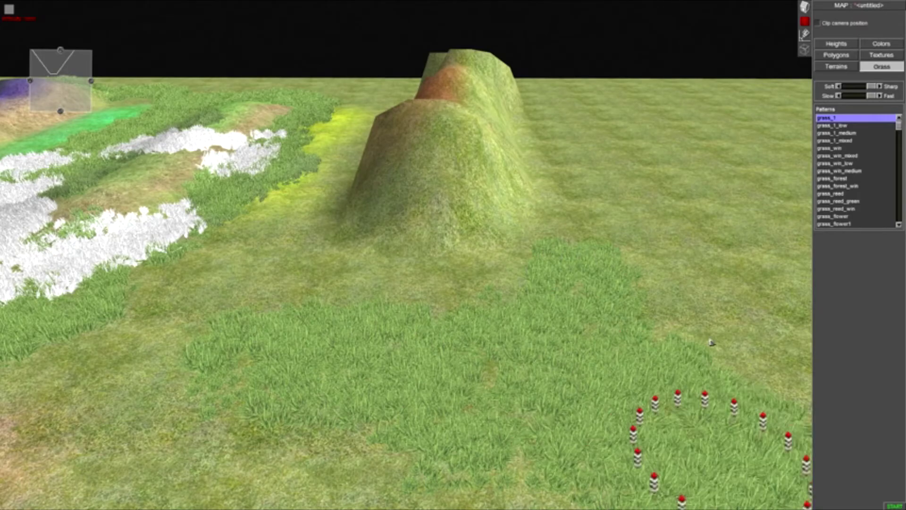
scroll(711, 342, "down", 3)
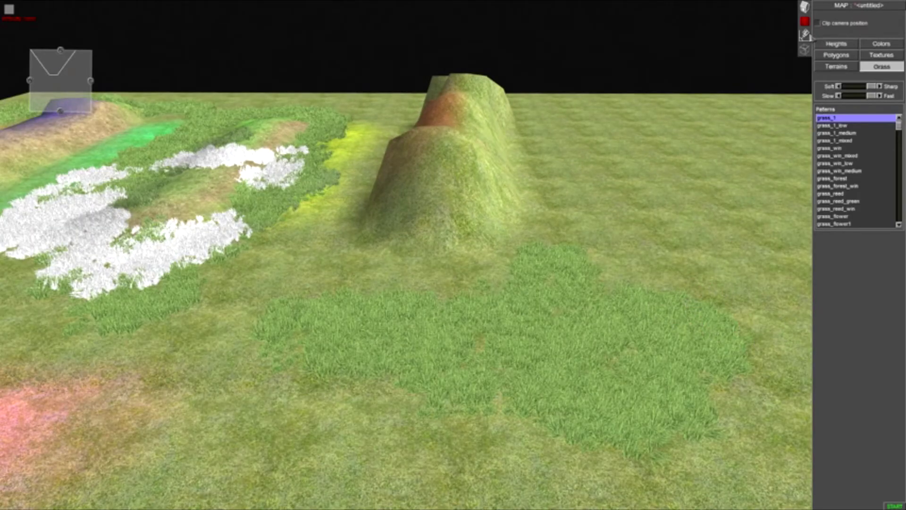
Switch from the landscape tools to the camera settings with the distance and angle limits.
key("F3")
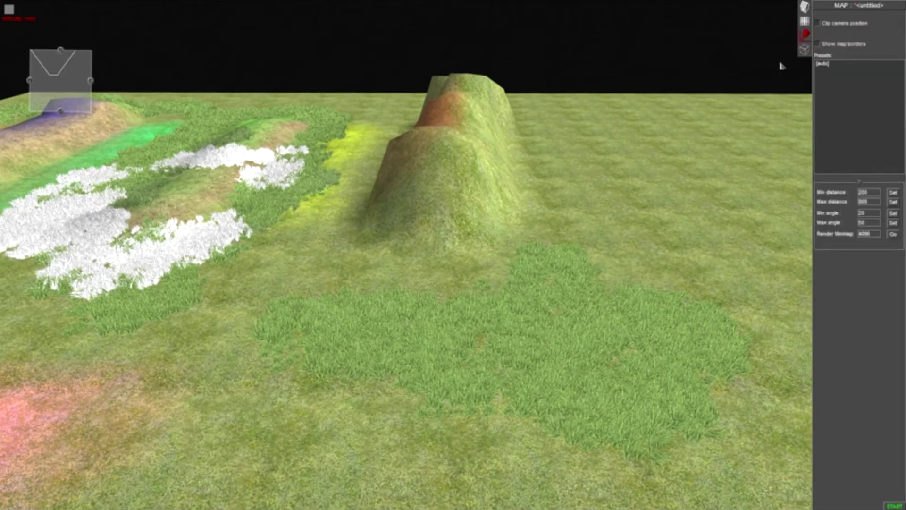